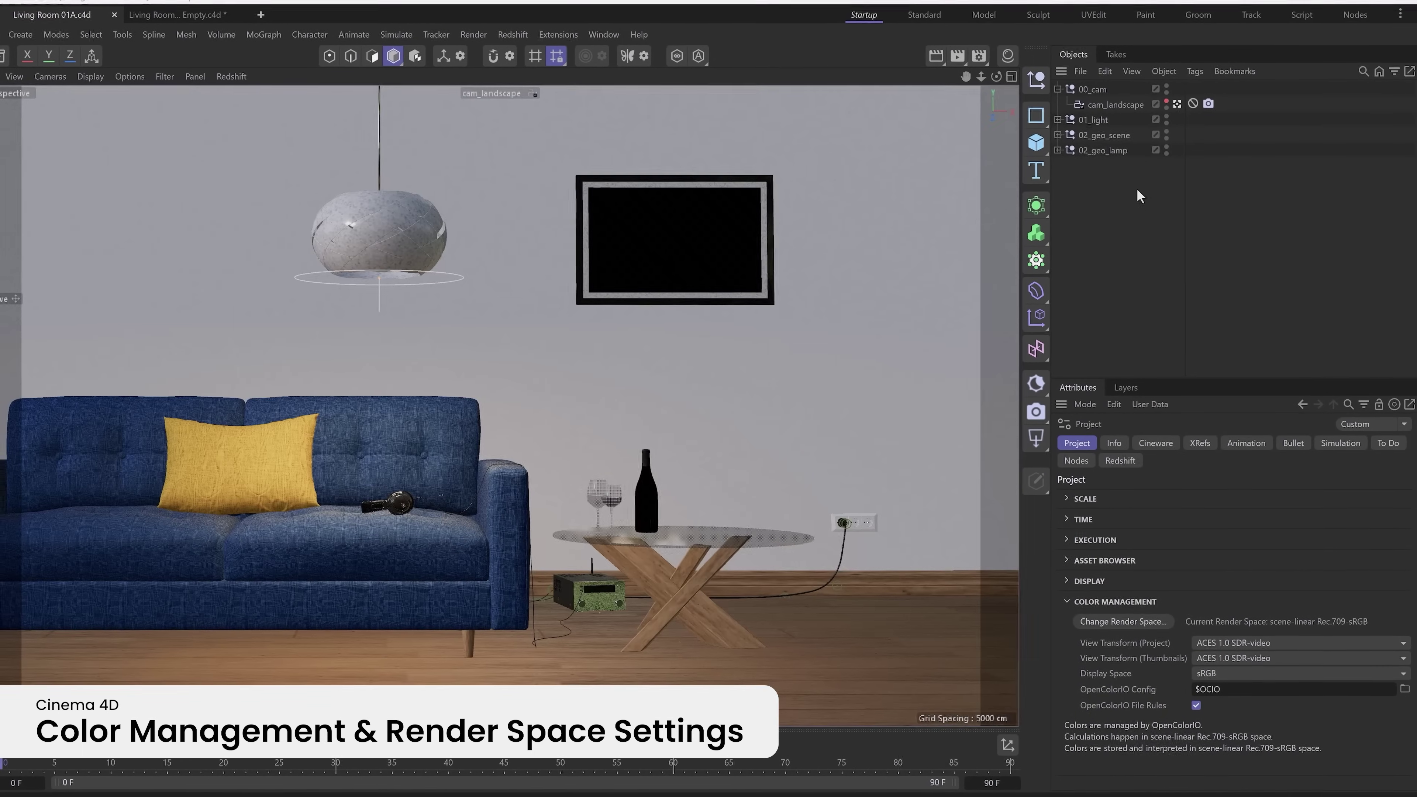
Step: Select and copy all objects in the living room scene
click(1106, 74)
click(1124, 204)
click(1104, 68)
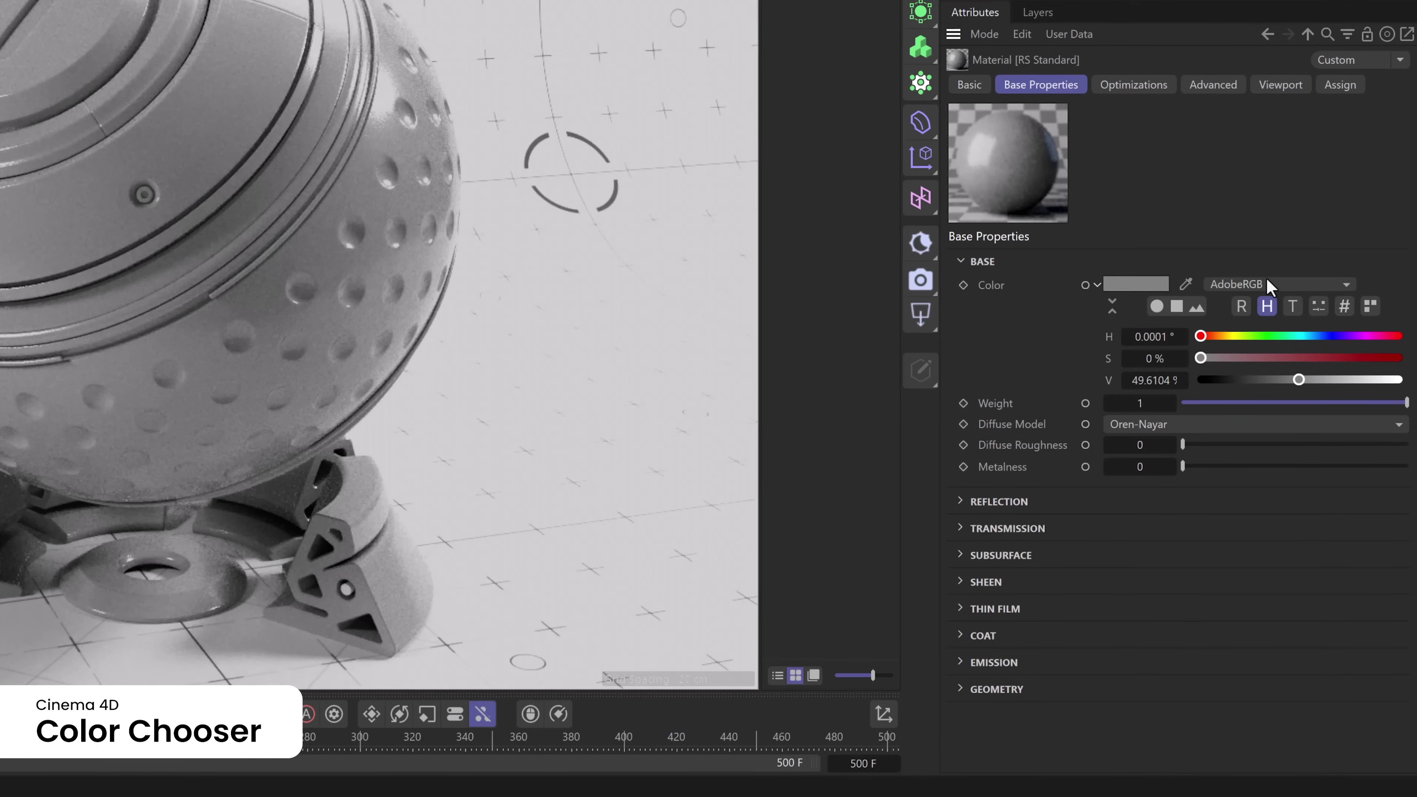
Step: Set the material's base colour to pure red (255, 0, 0) in the sRGB colour space
click(1265, 283)
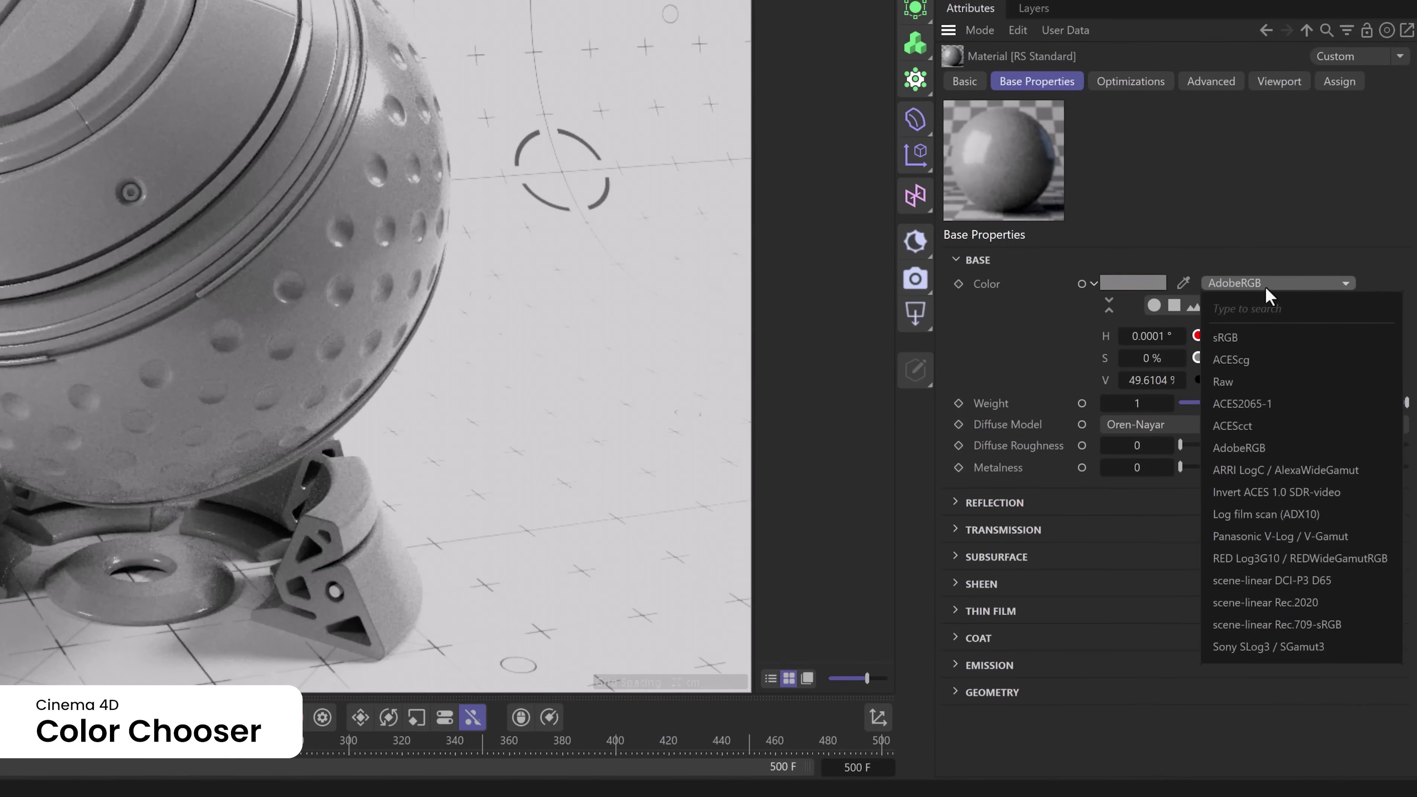
click(1264, 338)
click(1236, 303)
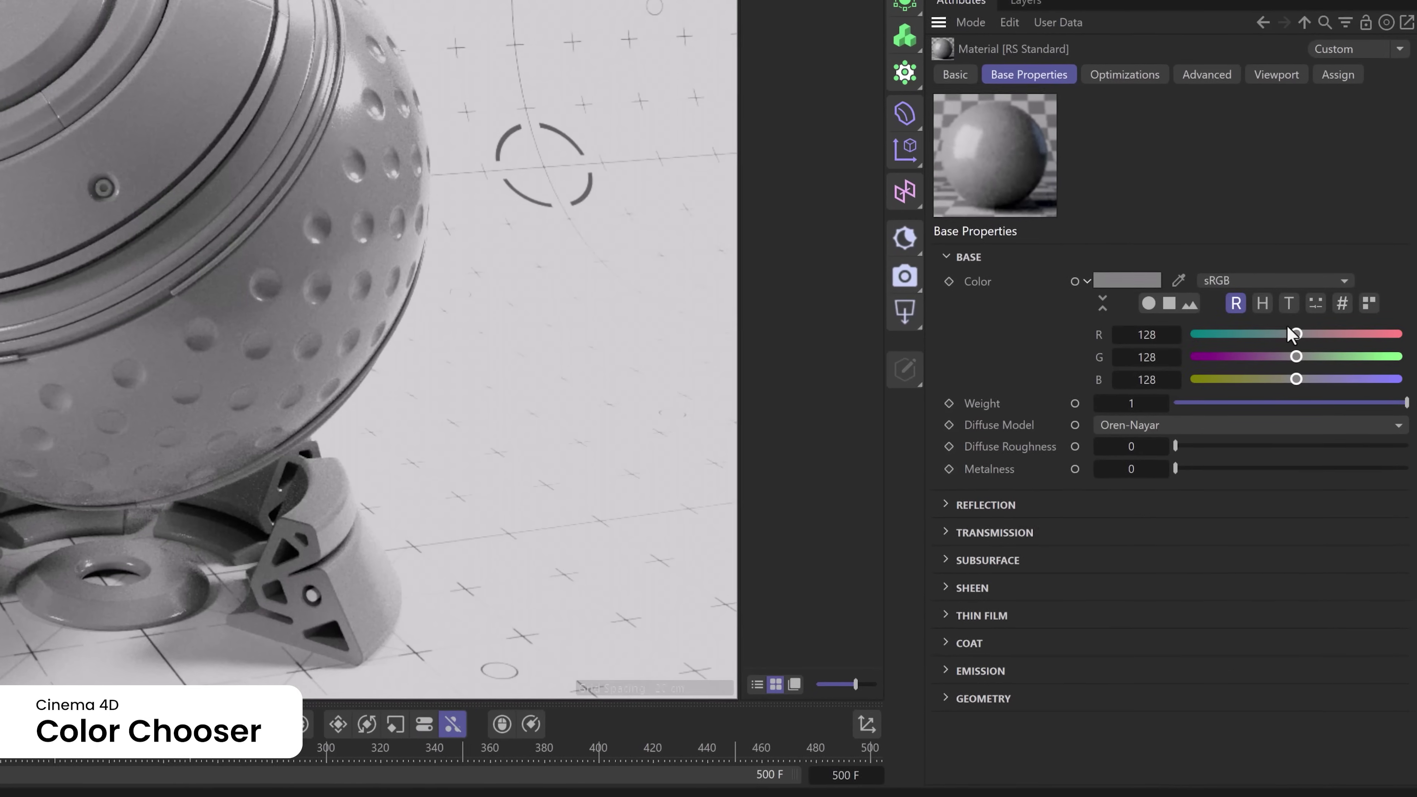
drag(1298, 334, 1401, 339)
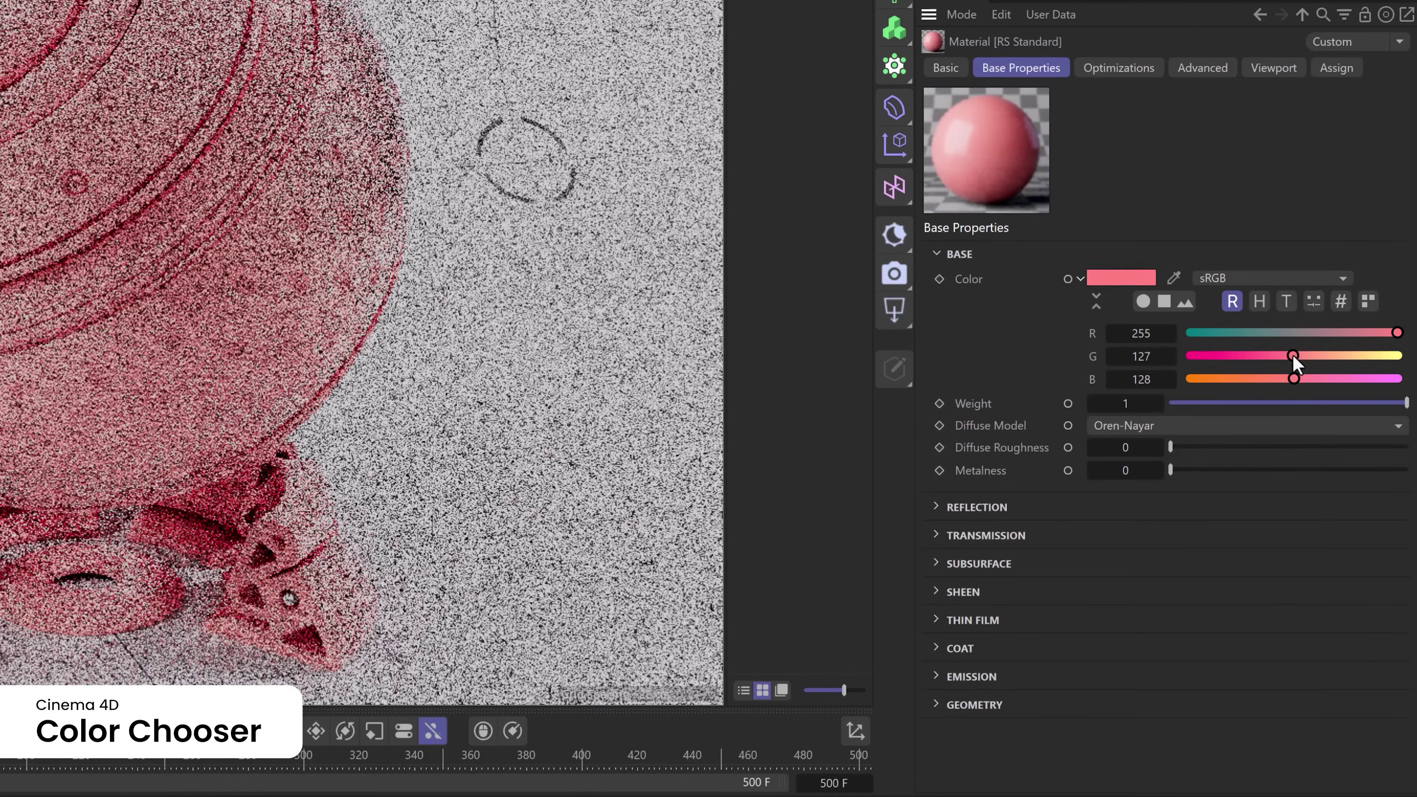
drag(1293, 355, 1176, 380)
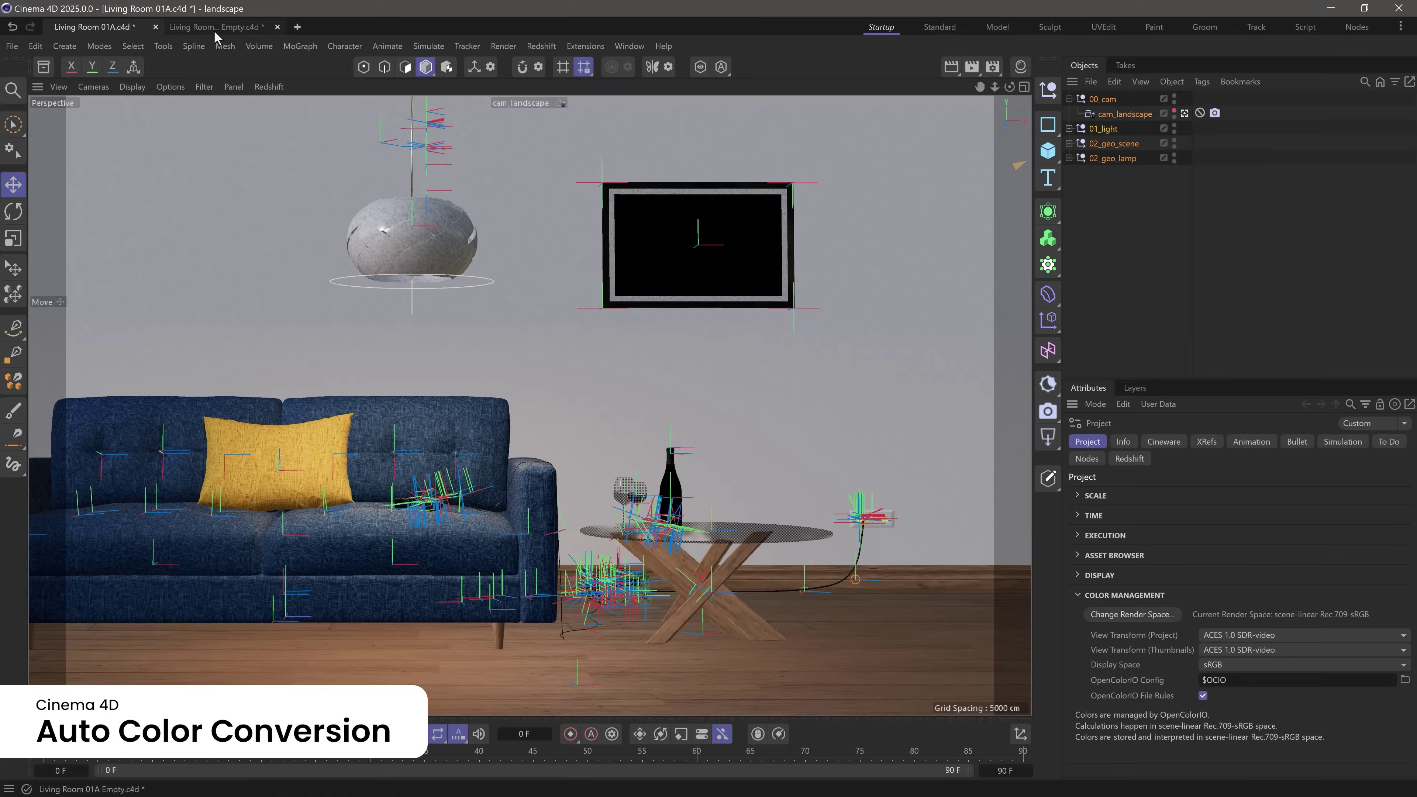
Step: Paste the copied living room objects into the empty ACEScg scene
click(216, 27)
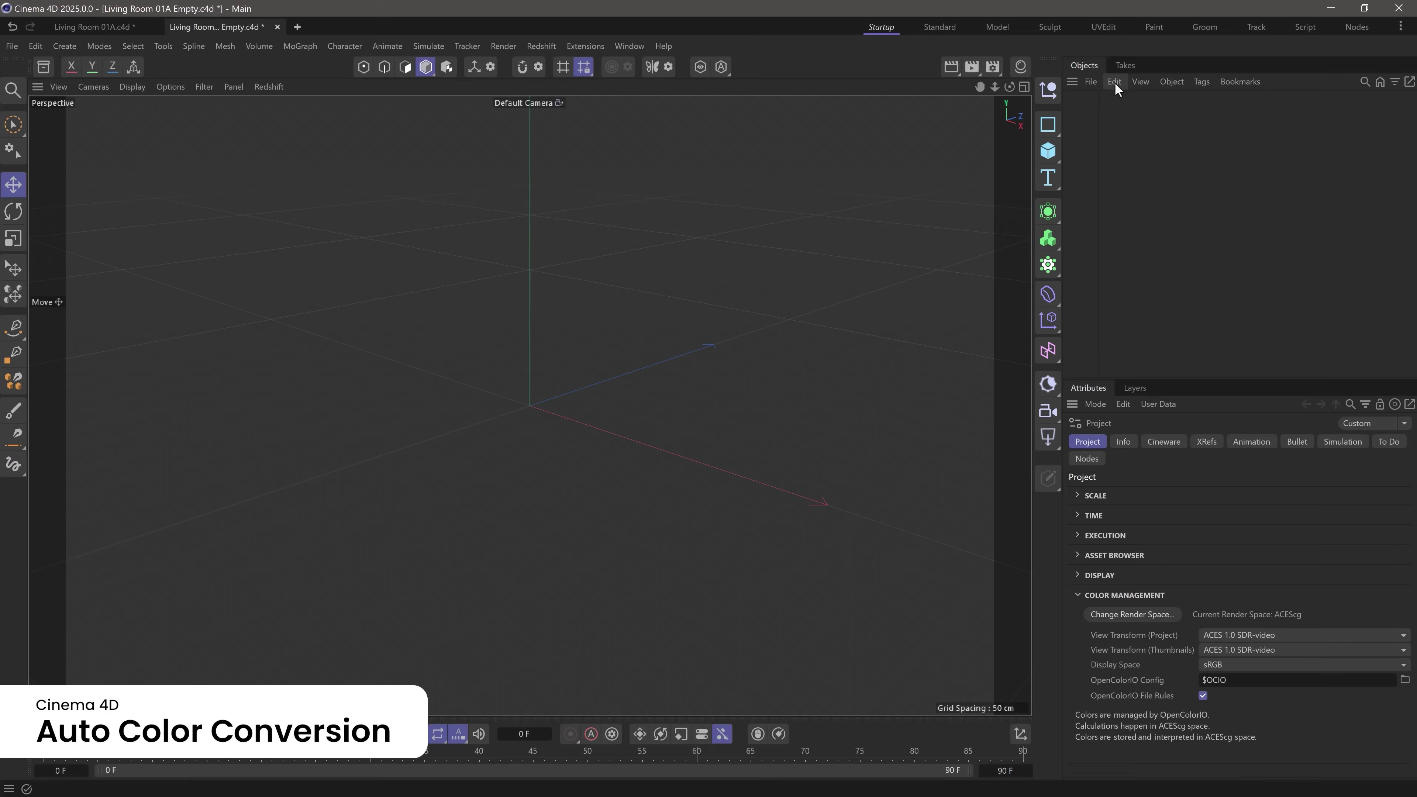
click(1114, 81)
click(1132, 161)
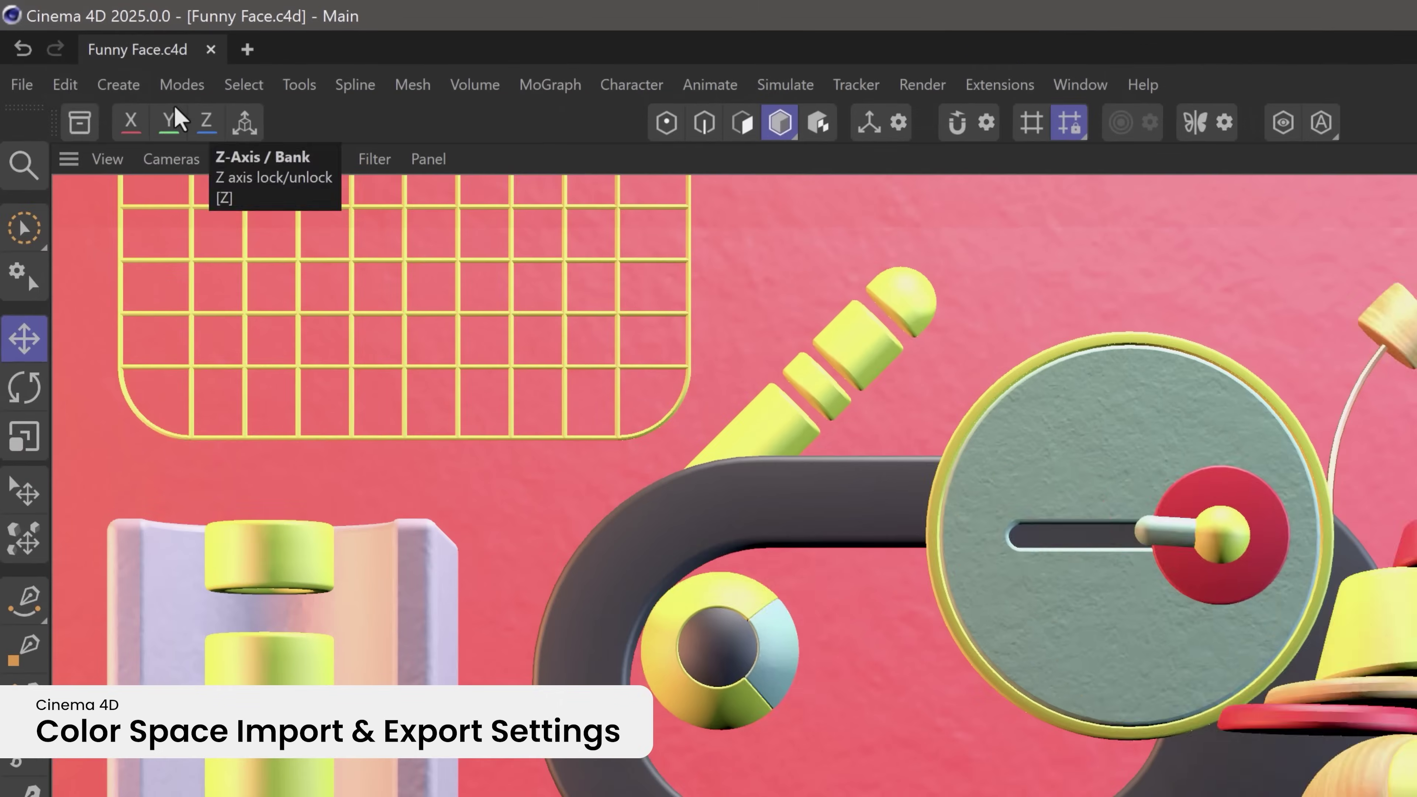
Step: In Preferences > Import/Export, check the import and export colour spaces, leaving both at sRGB
click(66, 84)
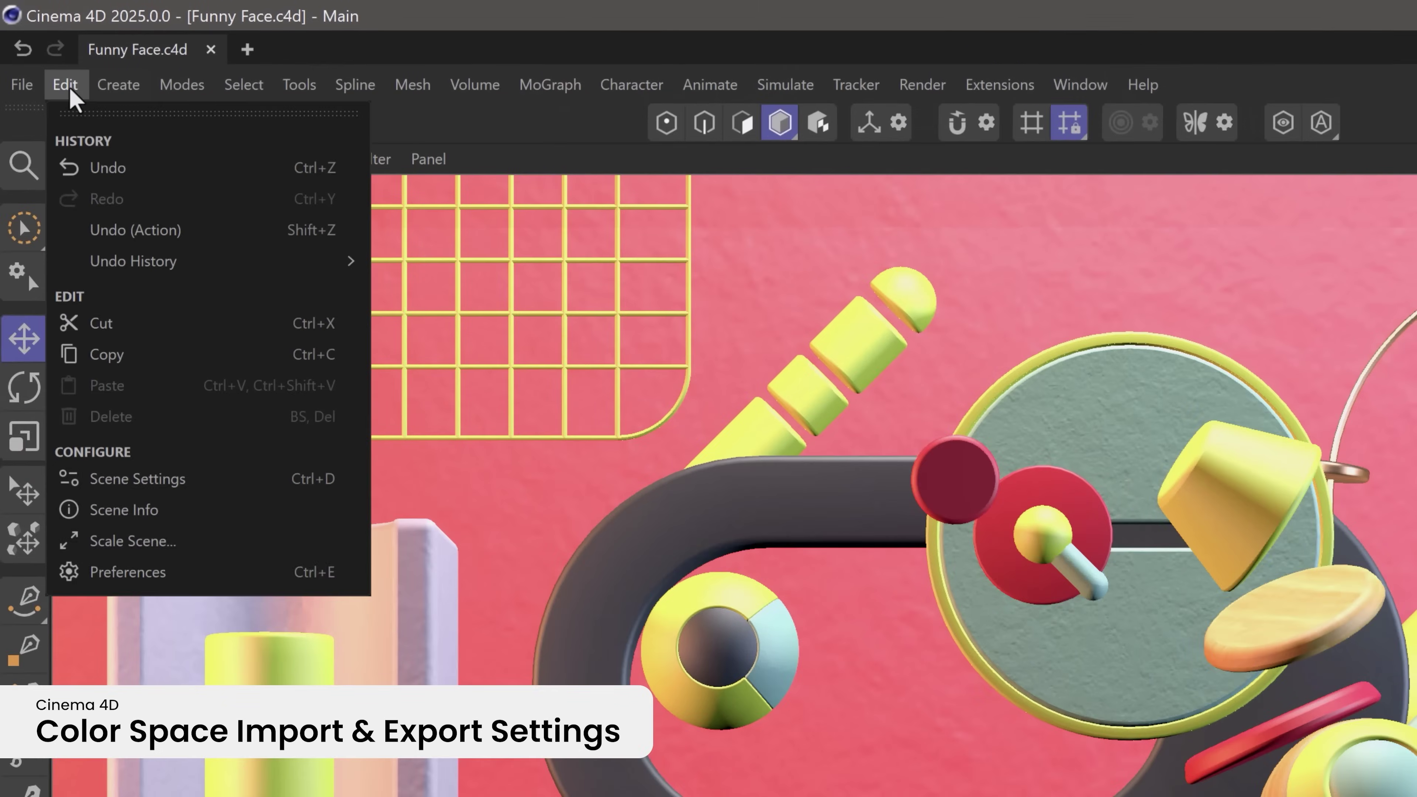
click(104, 573)
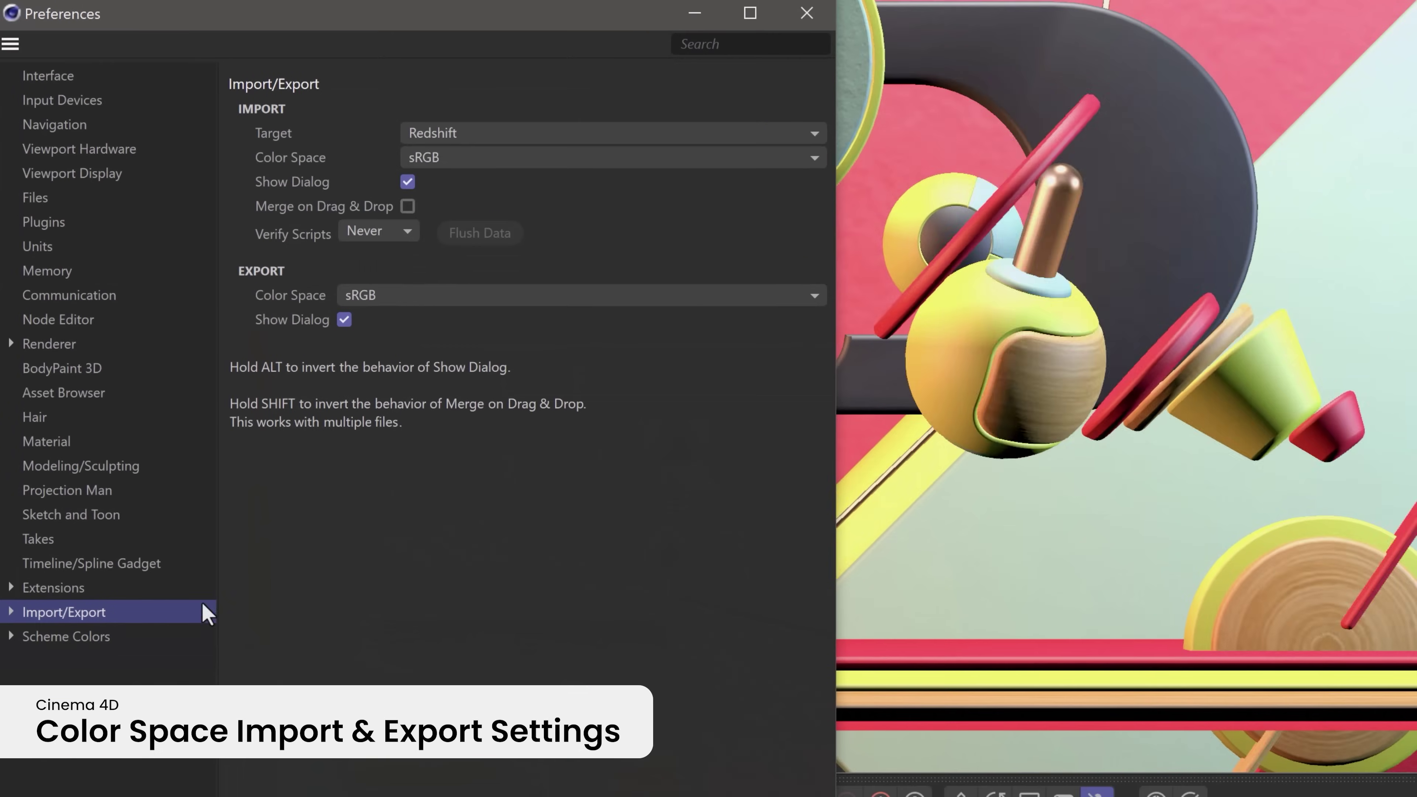
click(481, 159)
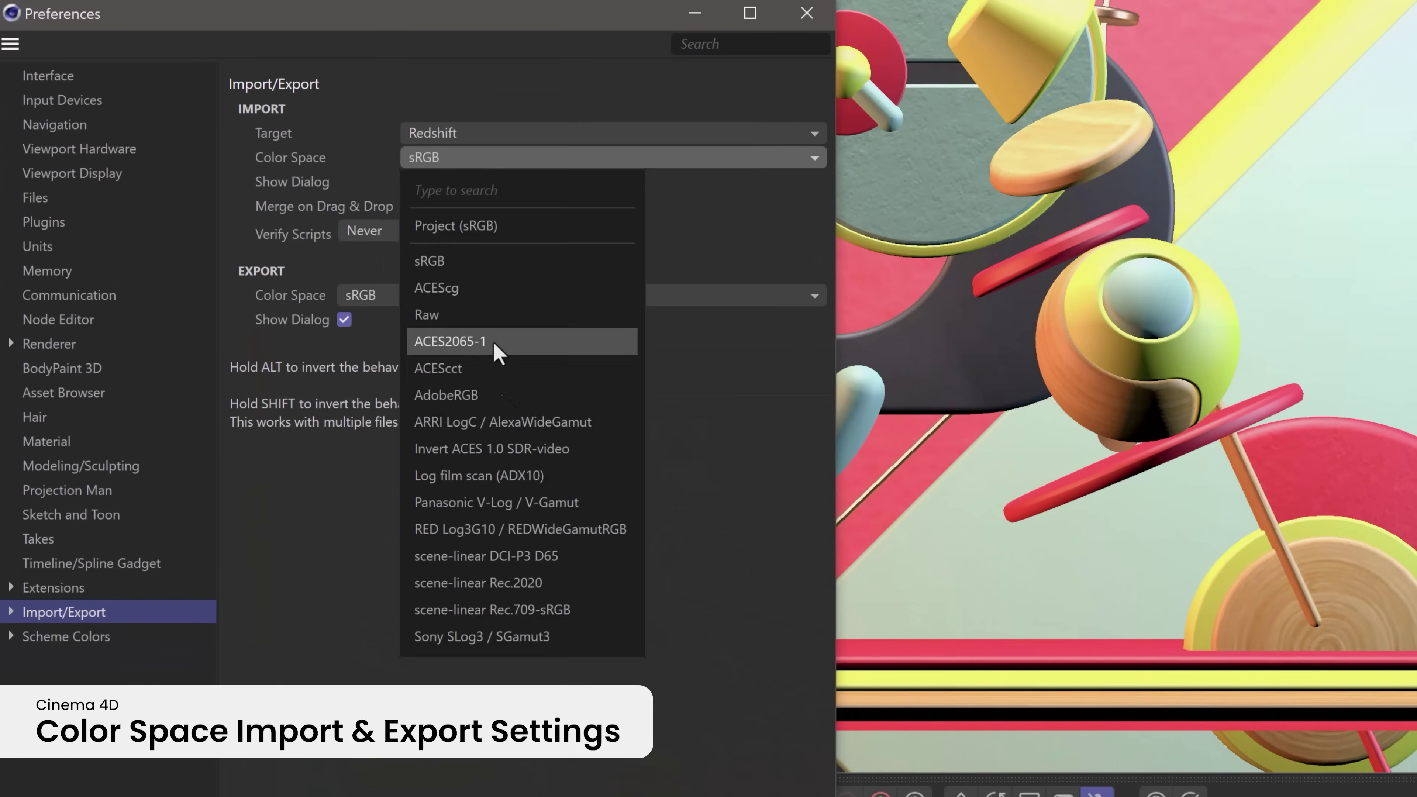
key(Escape)
click(440, 296)
key(Escape)
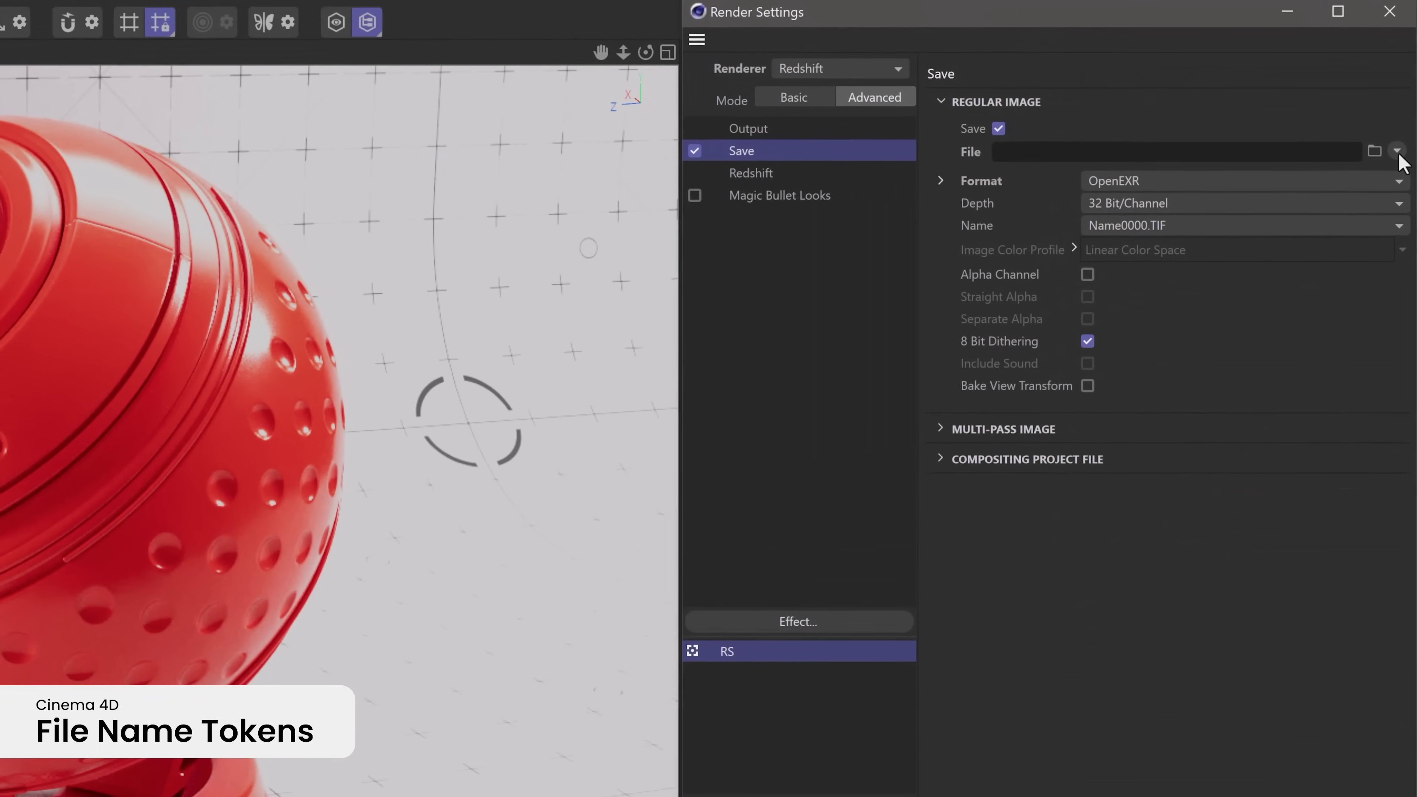
Step: Add the Display Color Space ($dcs) token to the render output file name
click(1397, 154)
click(1361, 591)
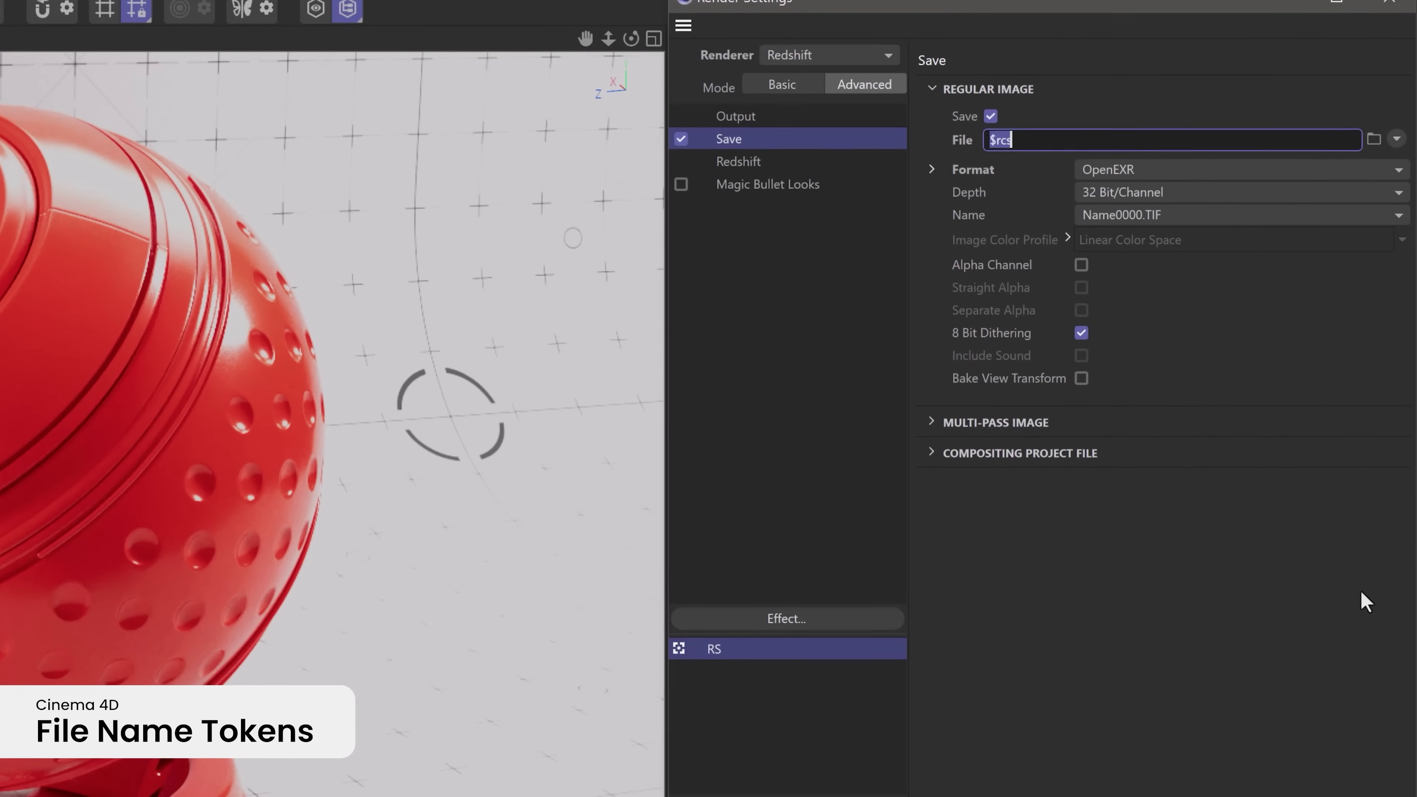
key(BackSpace)
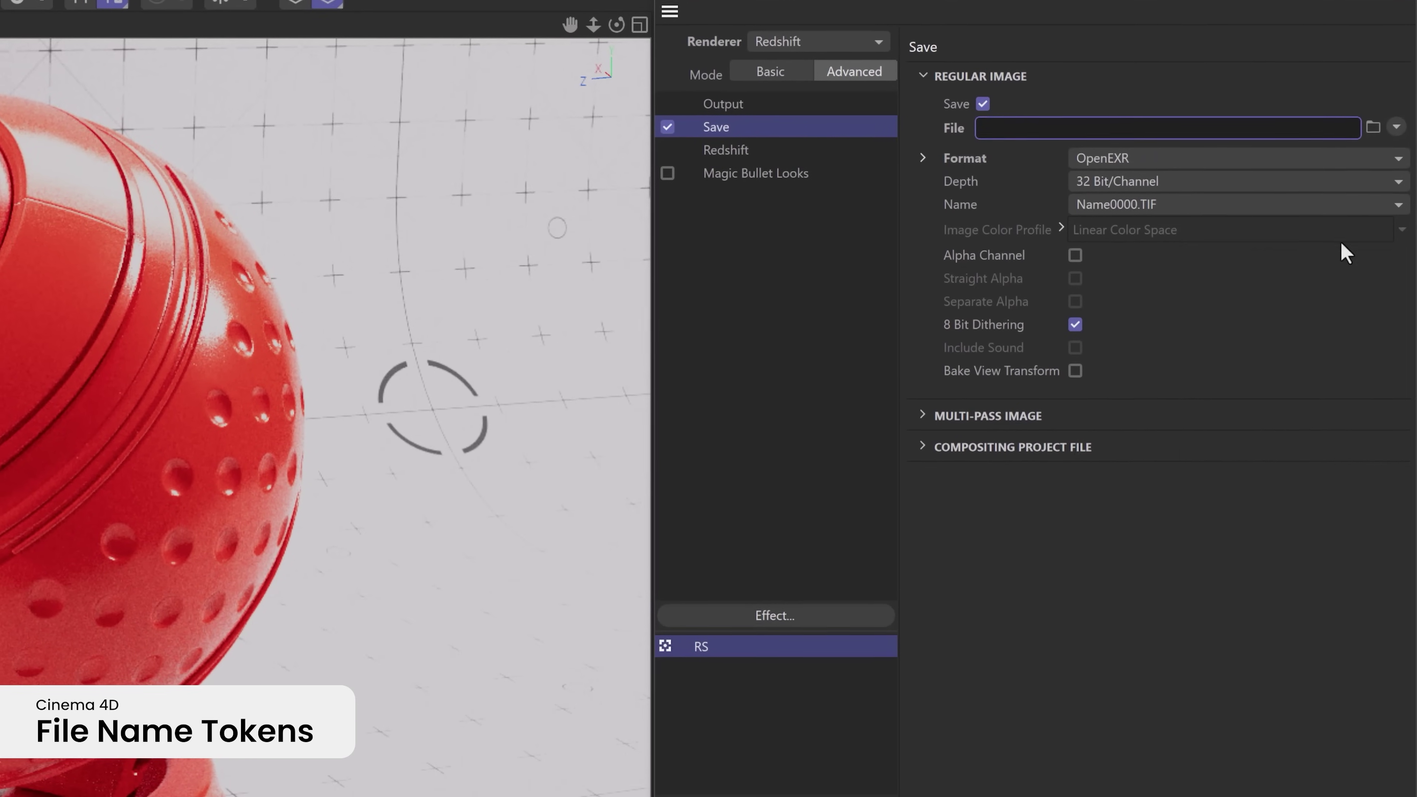
click(1396, 130)
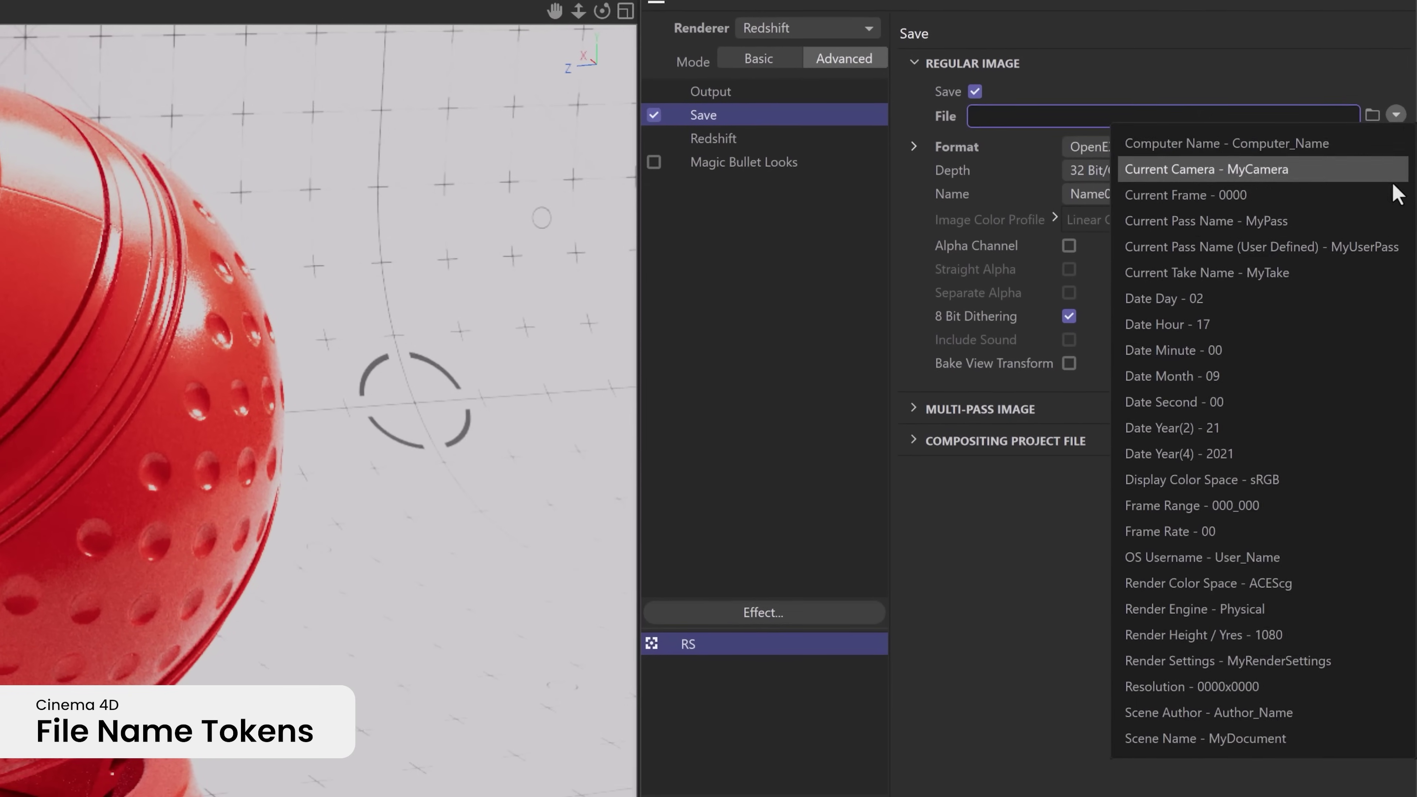
click(1316, 481)
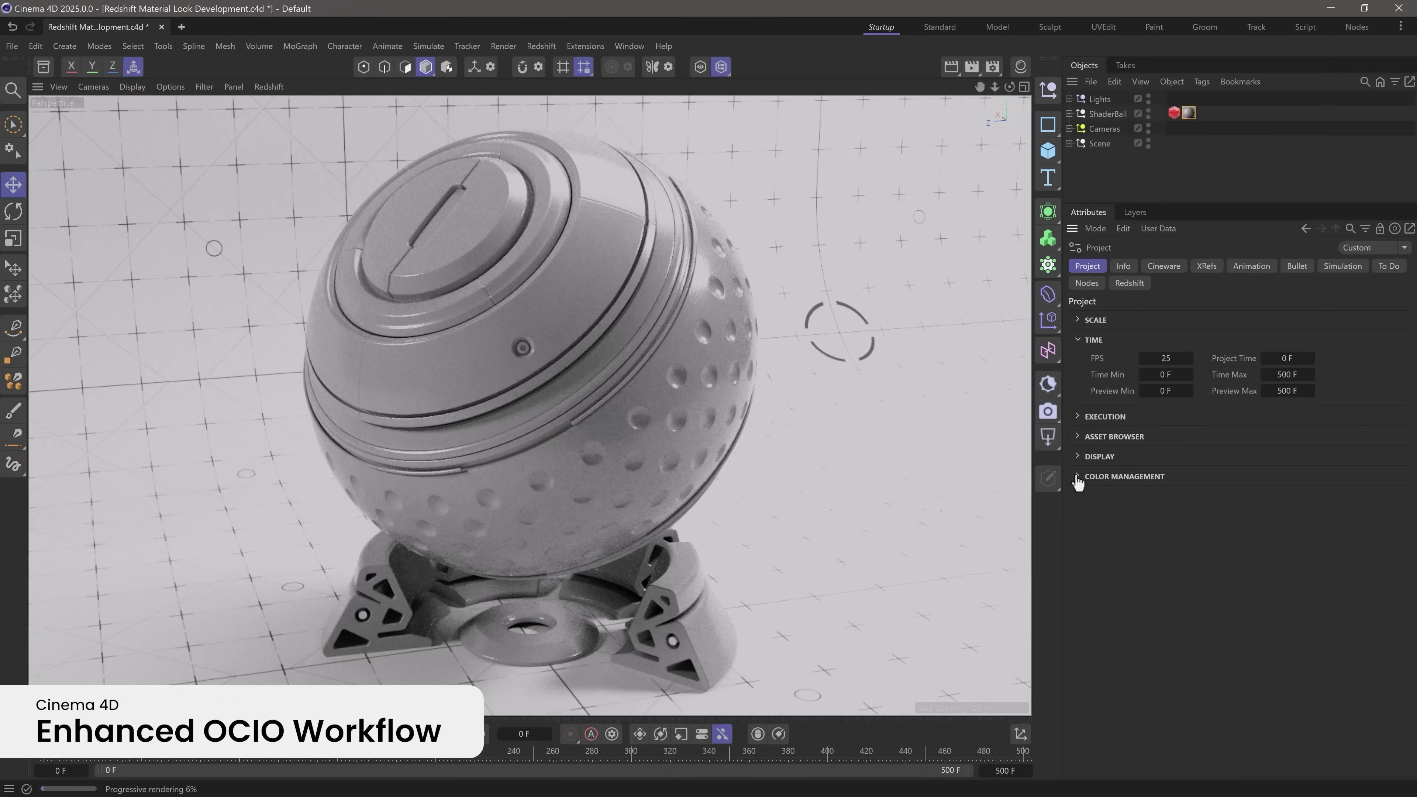
Step: Convert the project render space to ACEScg, converting existing colours
click(1076, 478)
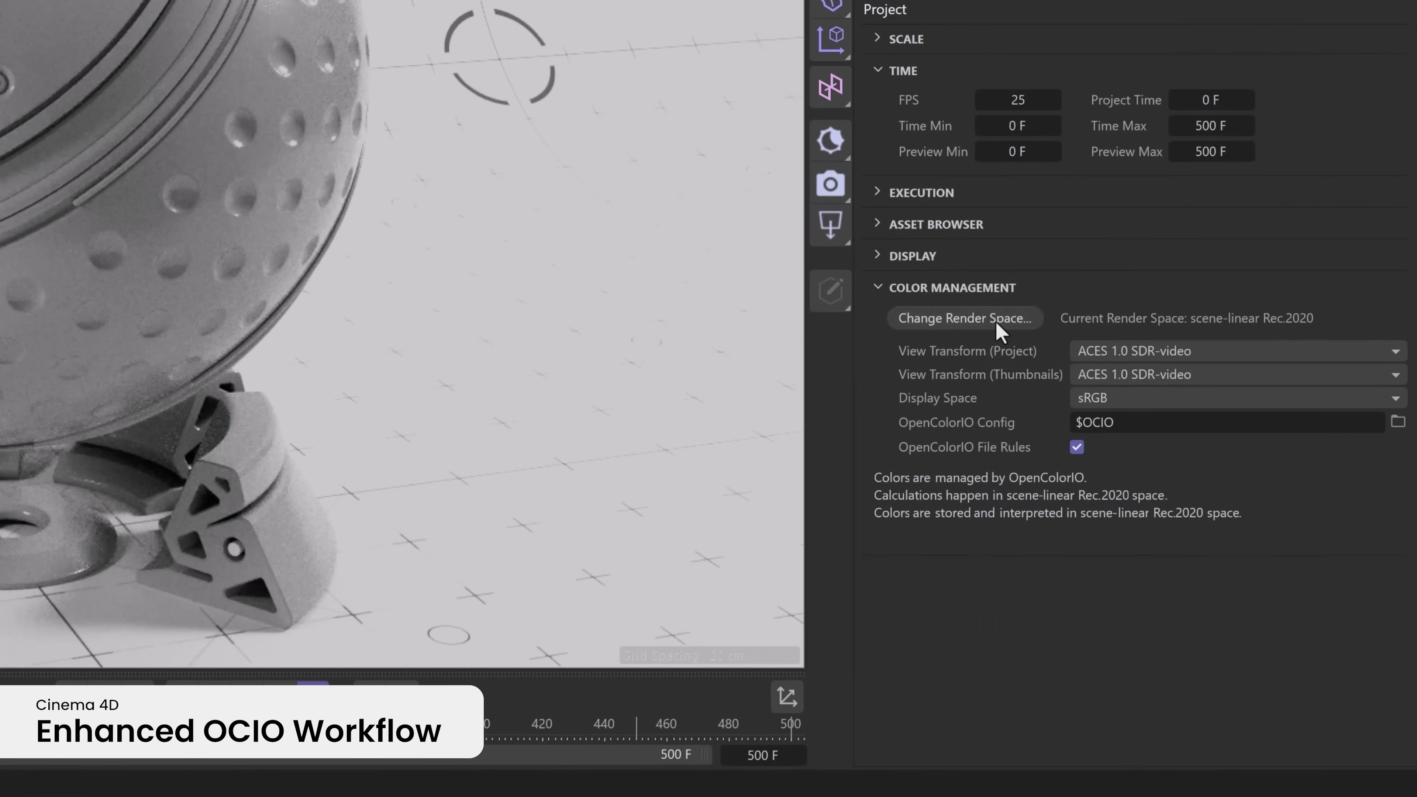
click(1154, 501)
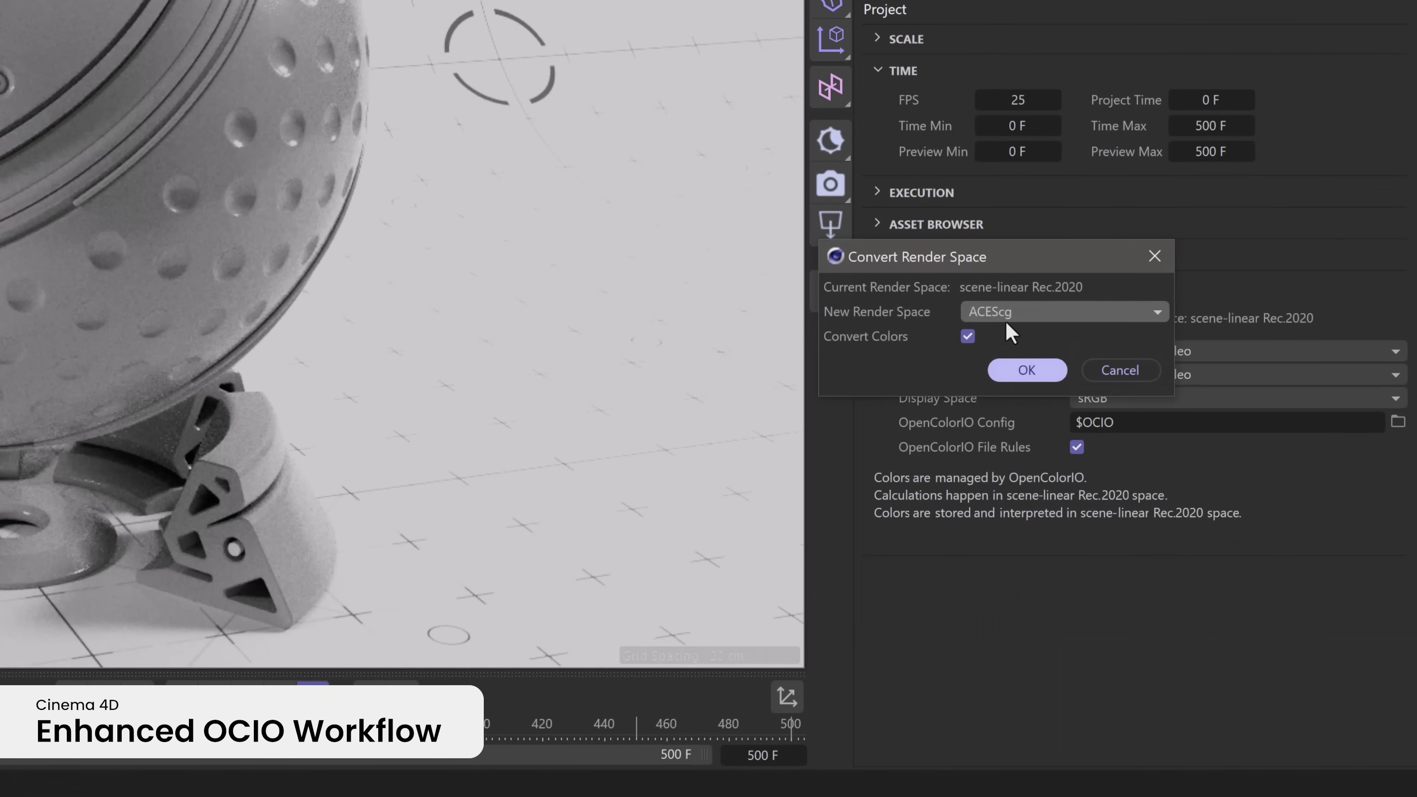
click(1044, 373)
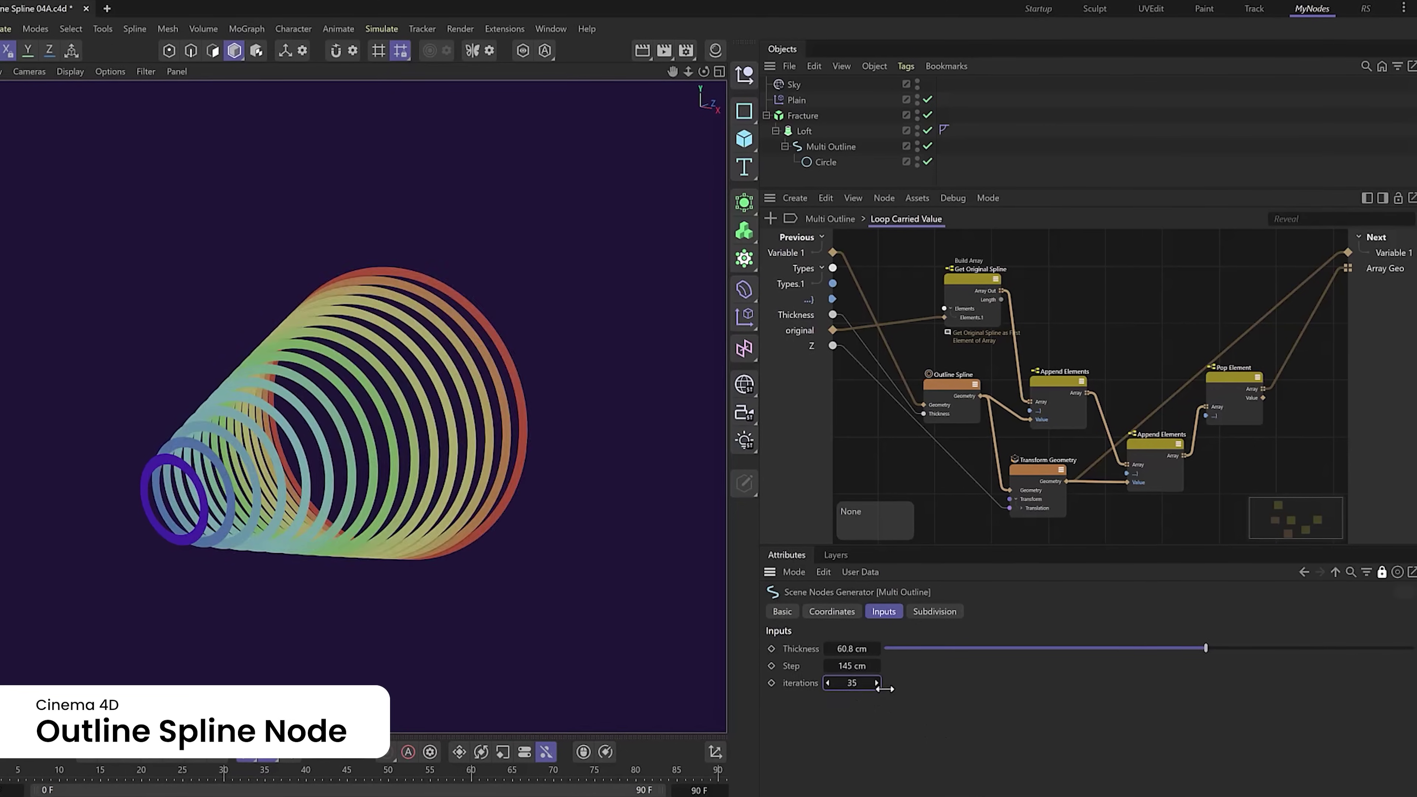
Step: Drag the Multi Outline Thickness slider to thin the rings toward 67.6 cm
drag(1175, 649, 981, 649)
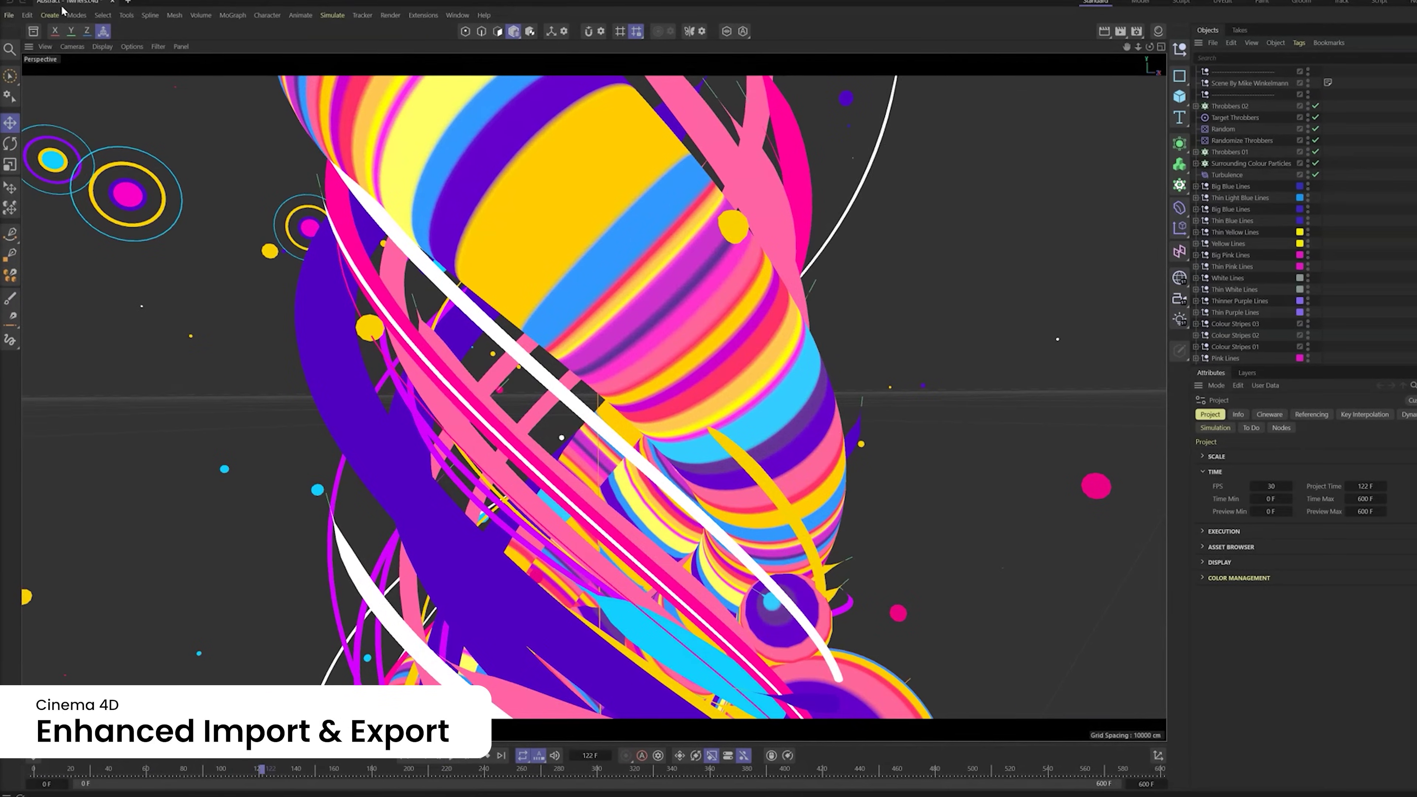
Step: Show the USD option under File > Export, then import Building.fbx and Human.fbx
click(10, 16)
mouse_move(84, 294)
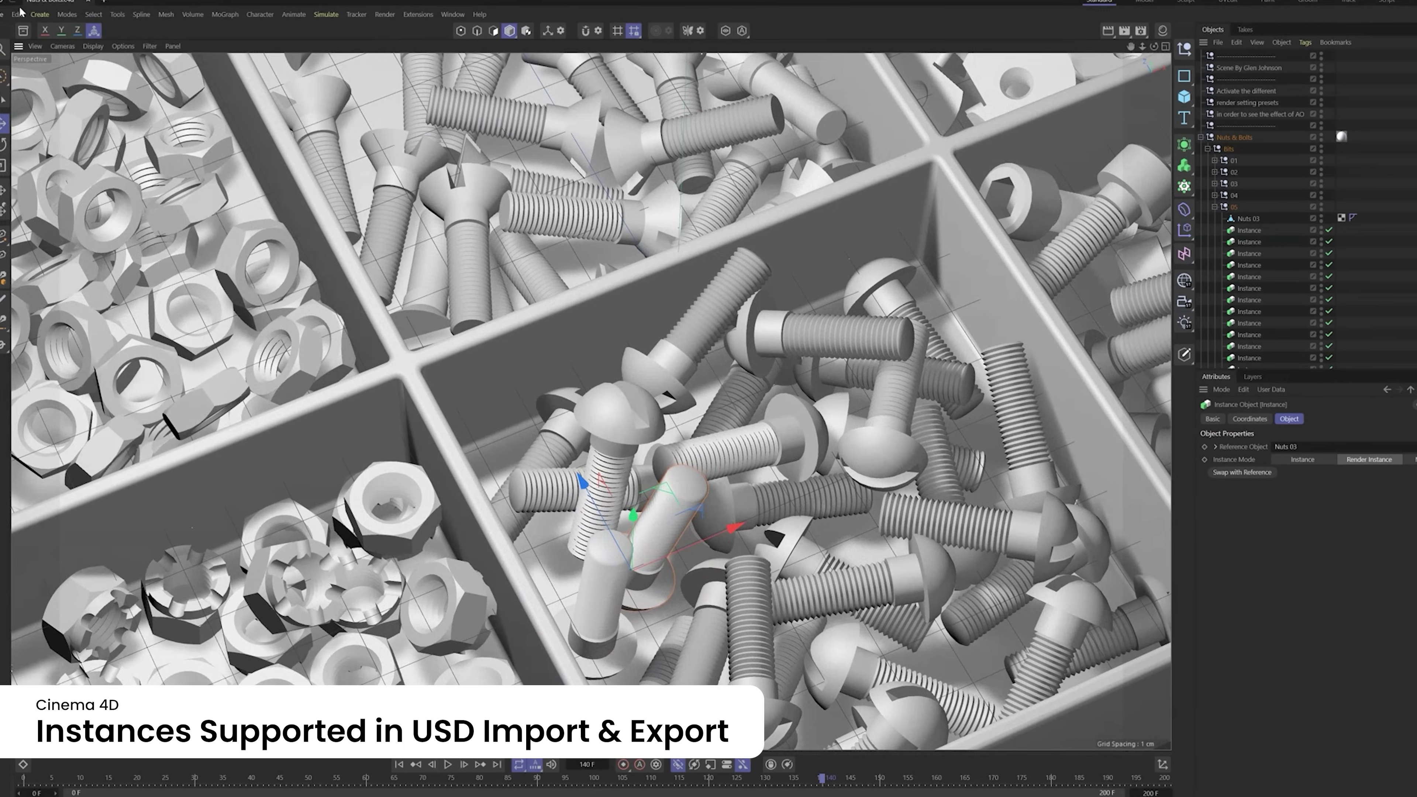
click(6, 14)
mouse_move(83, 292)
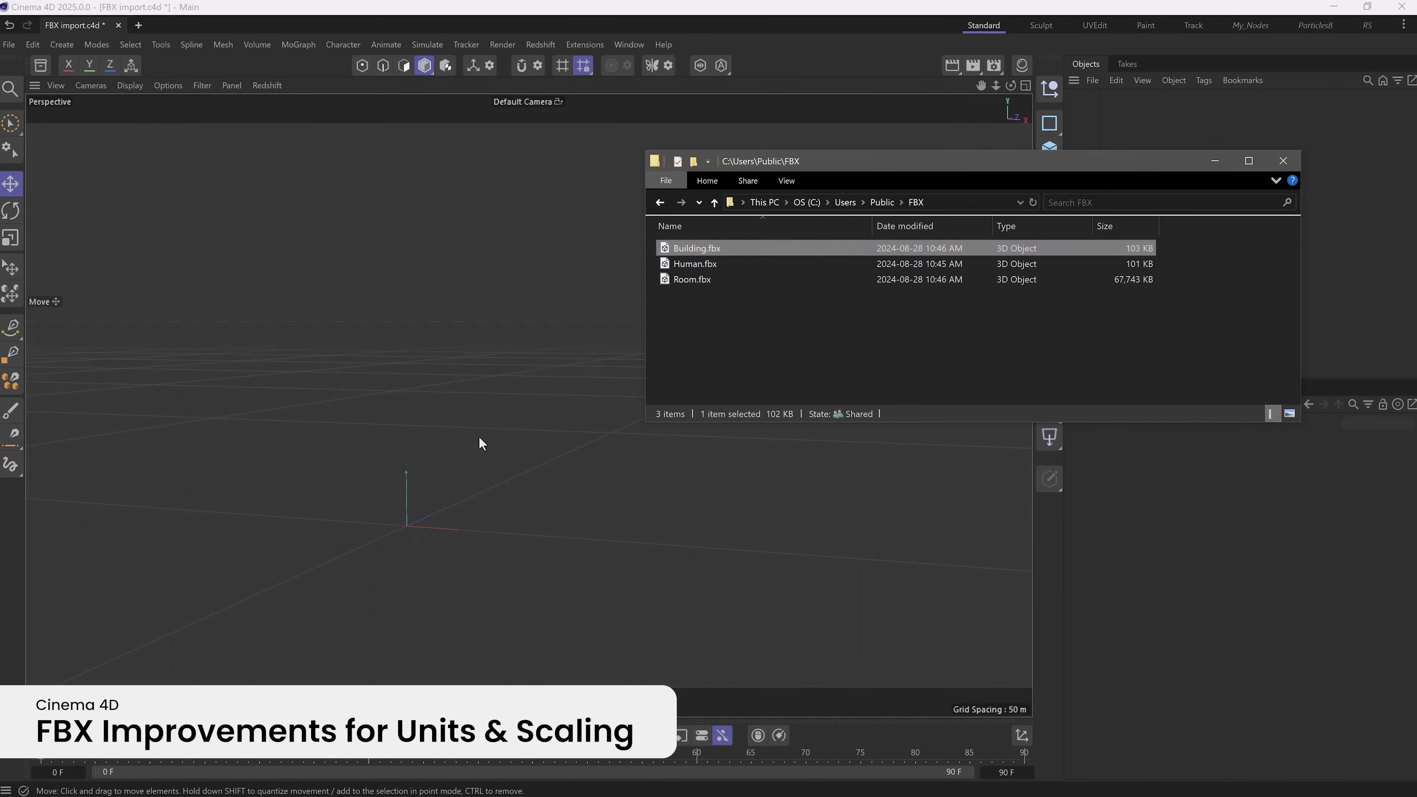
drag(478, 437, 480, 435)
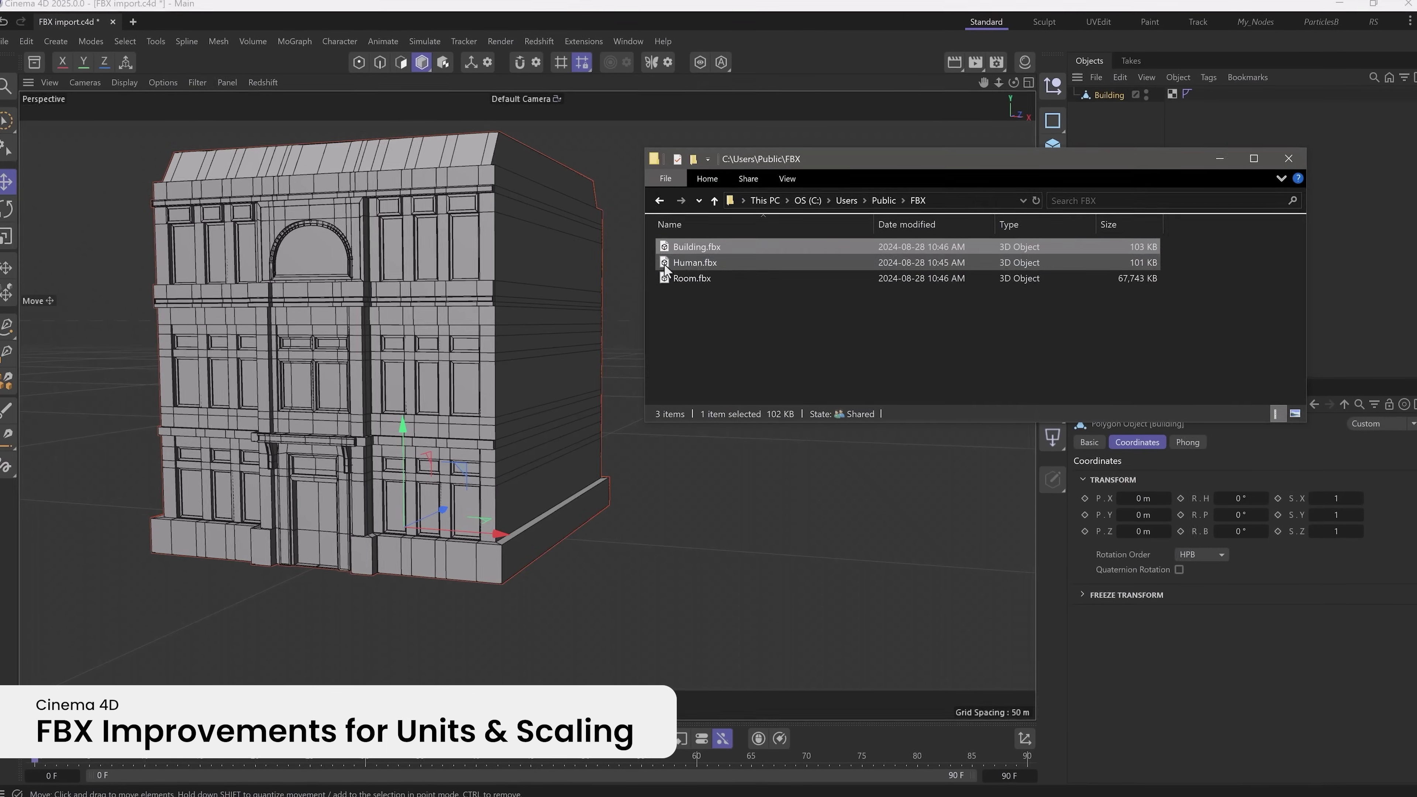
drag(664, 263, 528, 516)
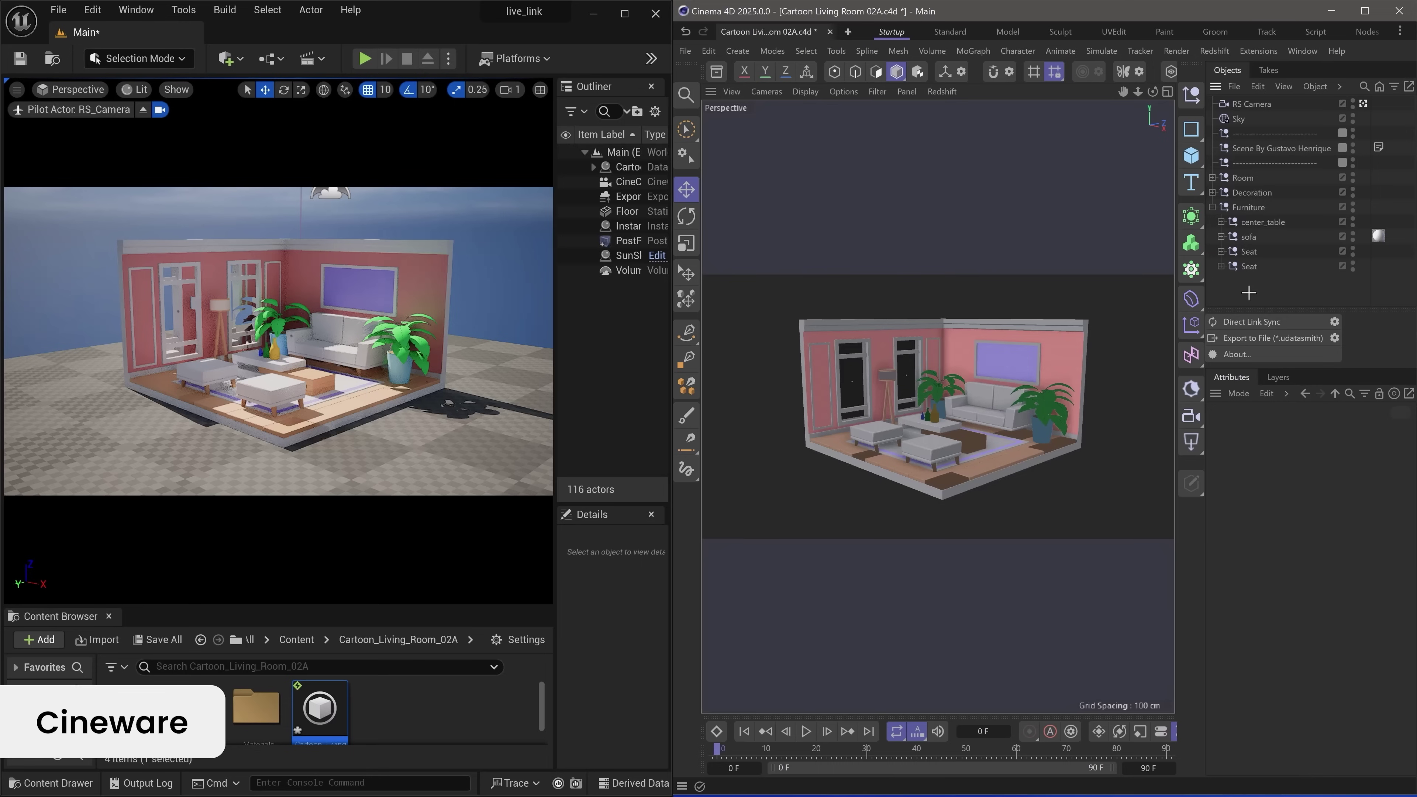
Step: Sync the moved Seat and a closer view of the living room to Unreal
click(1249, 265)
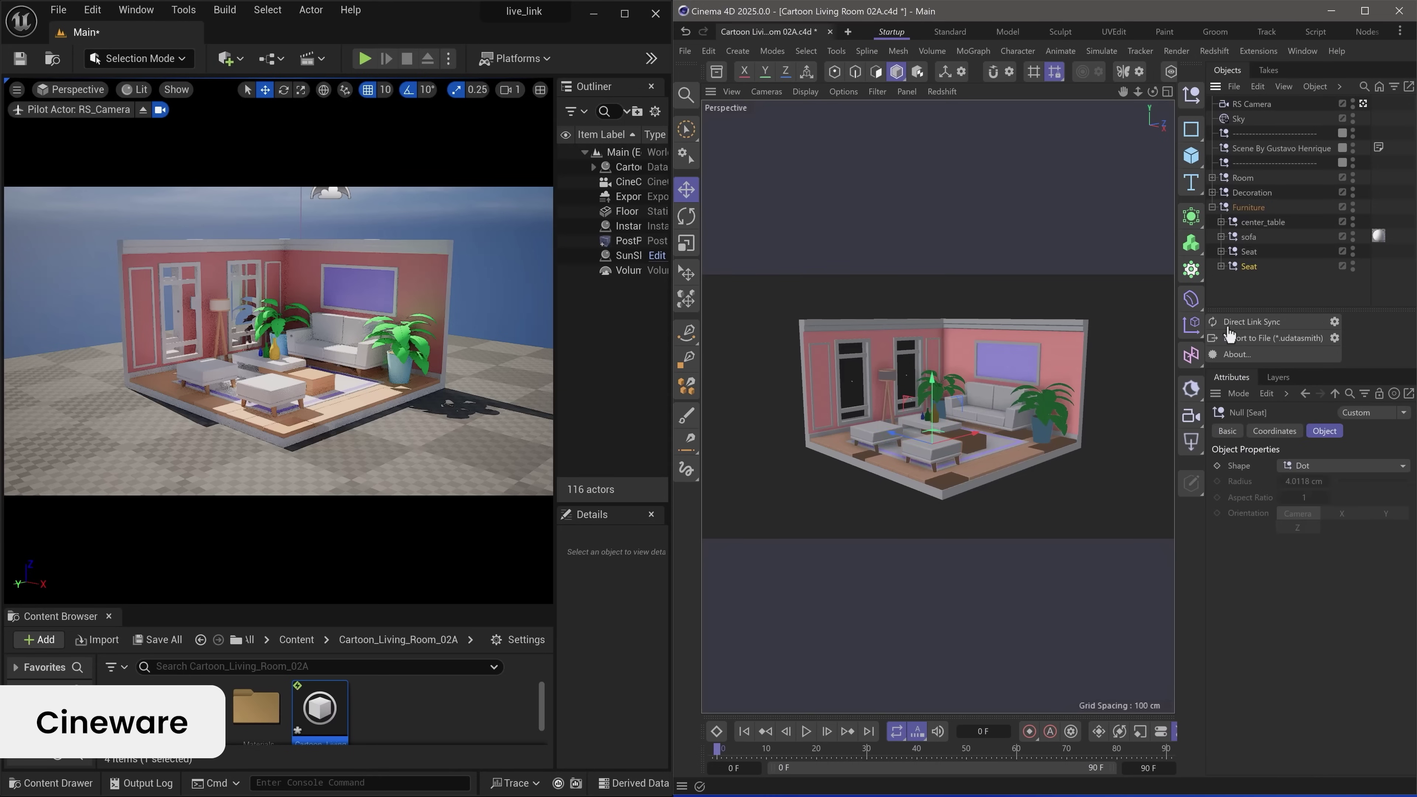
click(1254, 322)
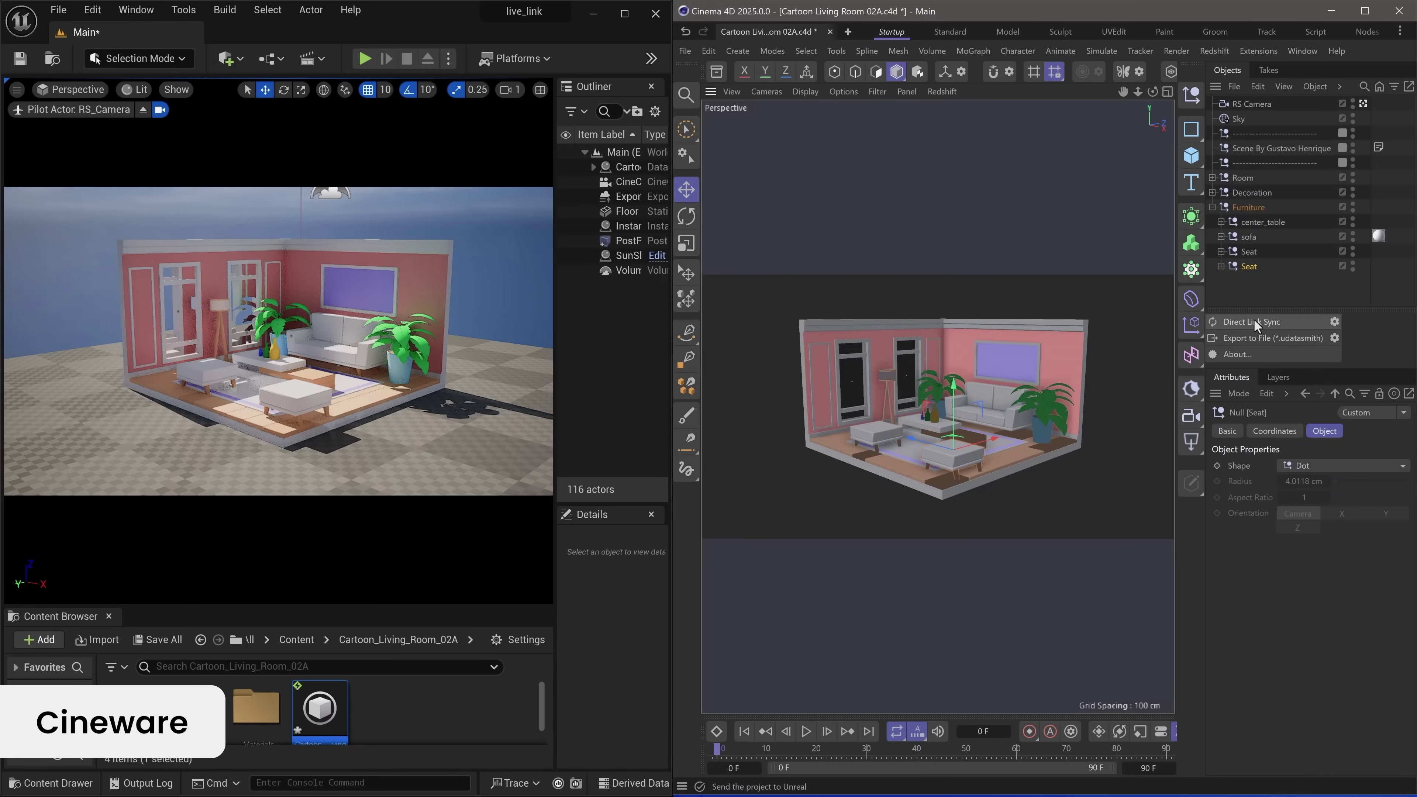
scroll(954, 458, up, 3)
click(1238, 320)
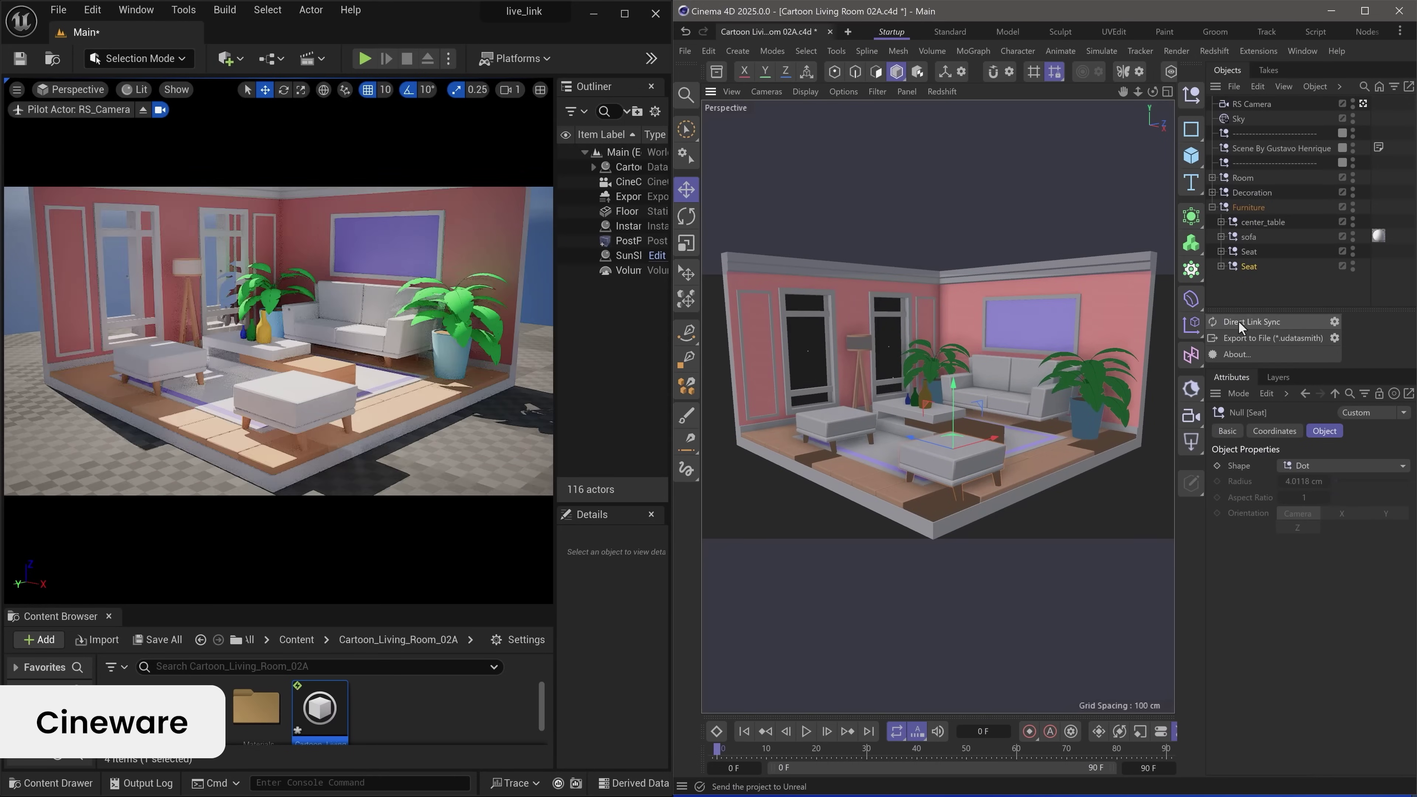
Step: Orbit the room twice, syncing each new viewpoint to Unreal via Direct Link
alt+drag(913, 467, 848, 466)
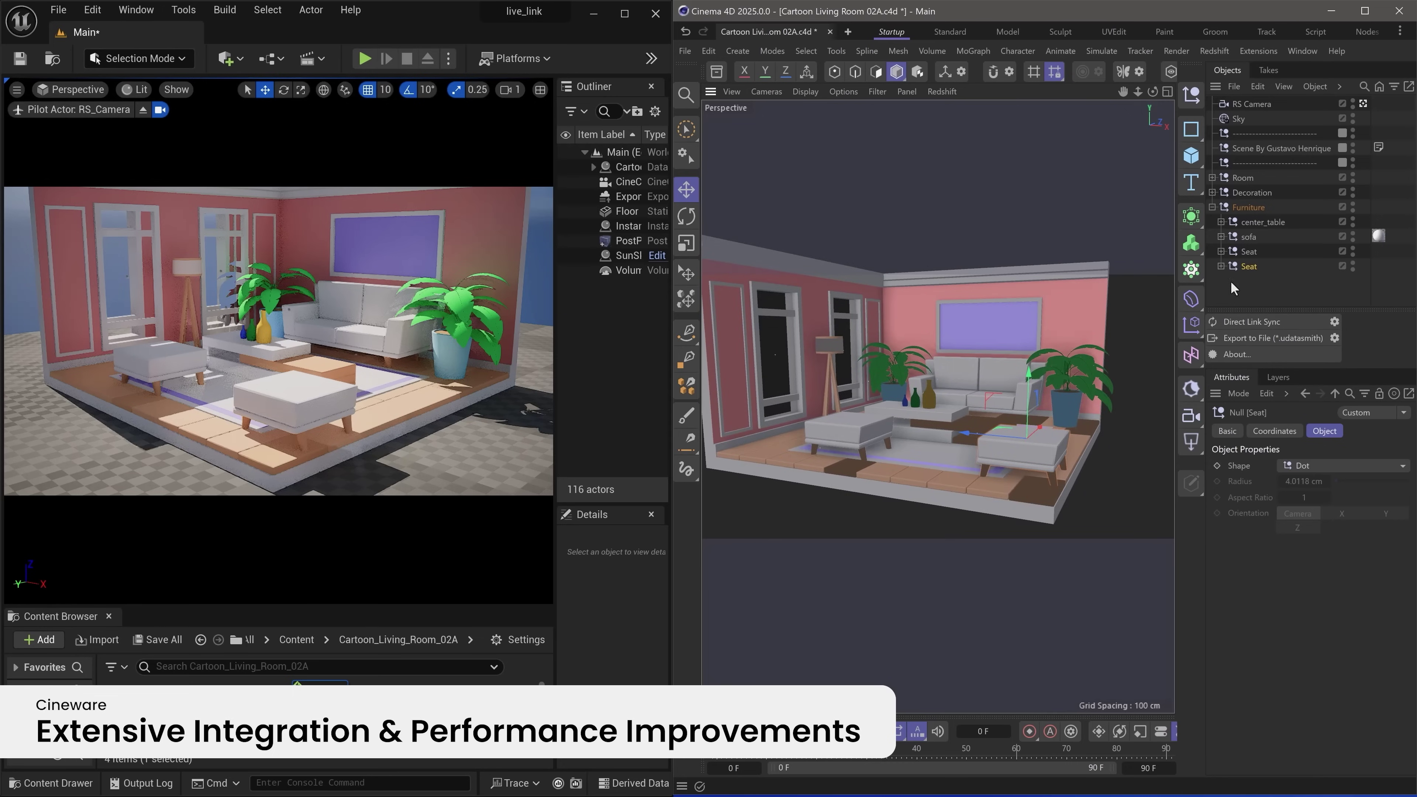
click(1248, 321)
alt+drag(1060, 413, 971, 387)
click(1235, 322)
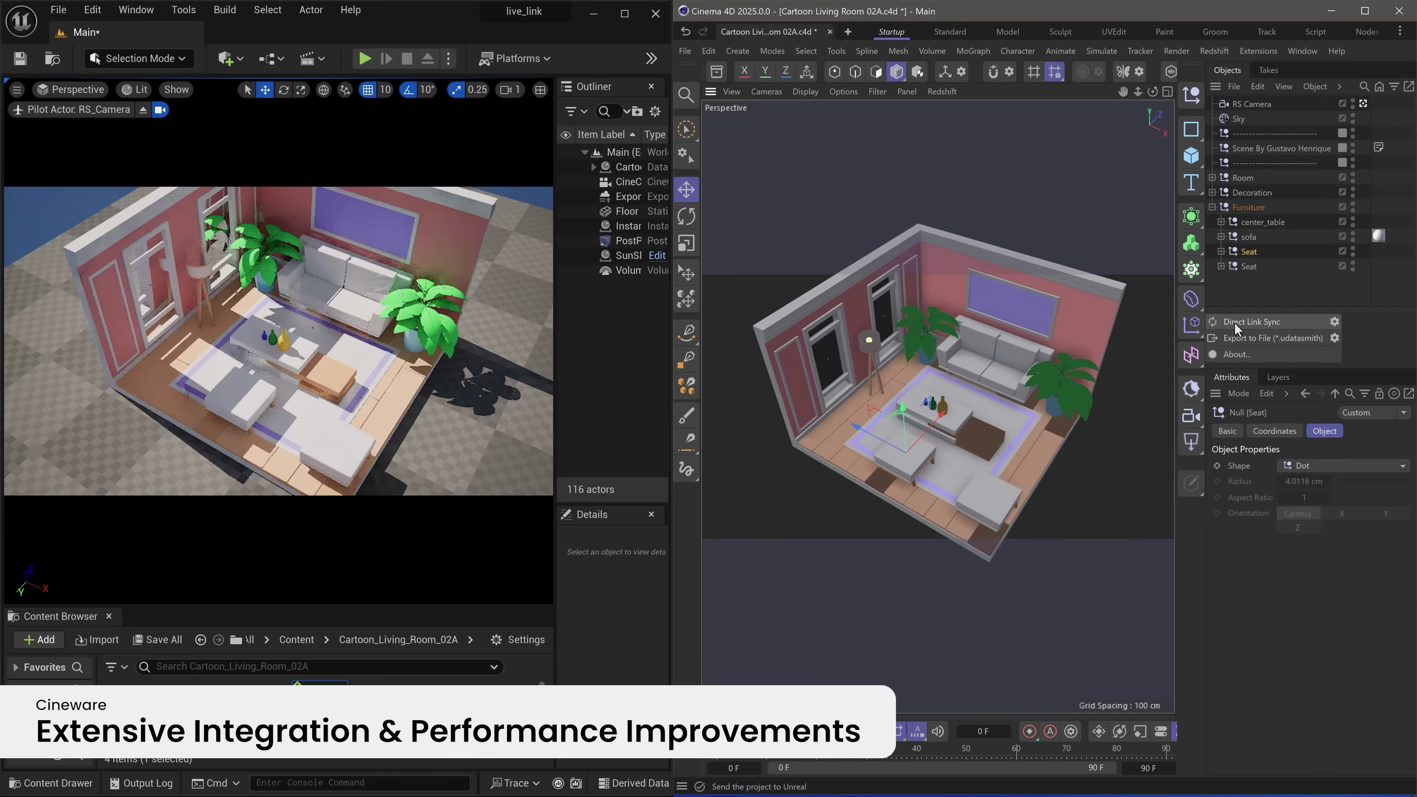